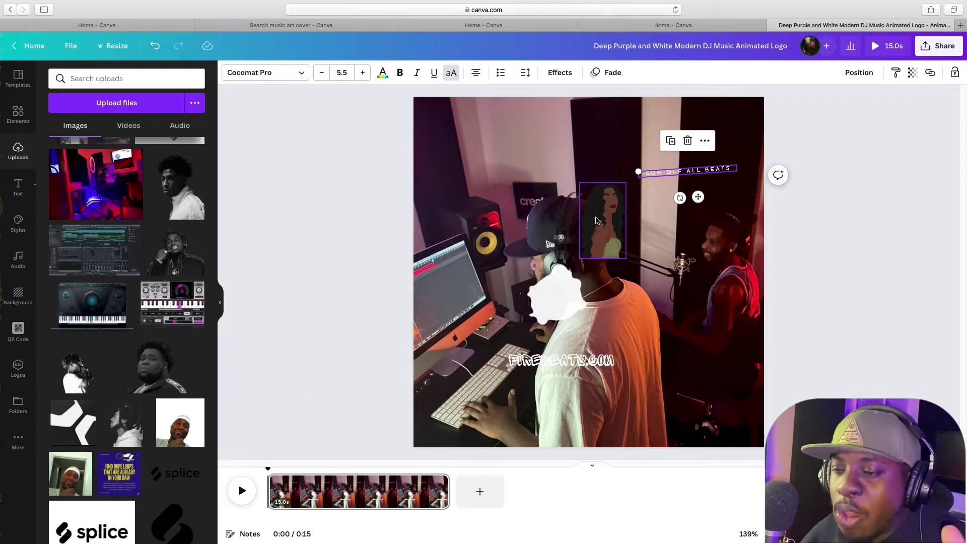
# Step: Drag the FIREBEATS.COM graffiti text down over the keyboard, below the white splash
pyautogui.moveTo(584, 371); pyautogui.dragTo(558, 369)
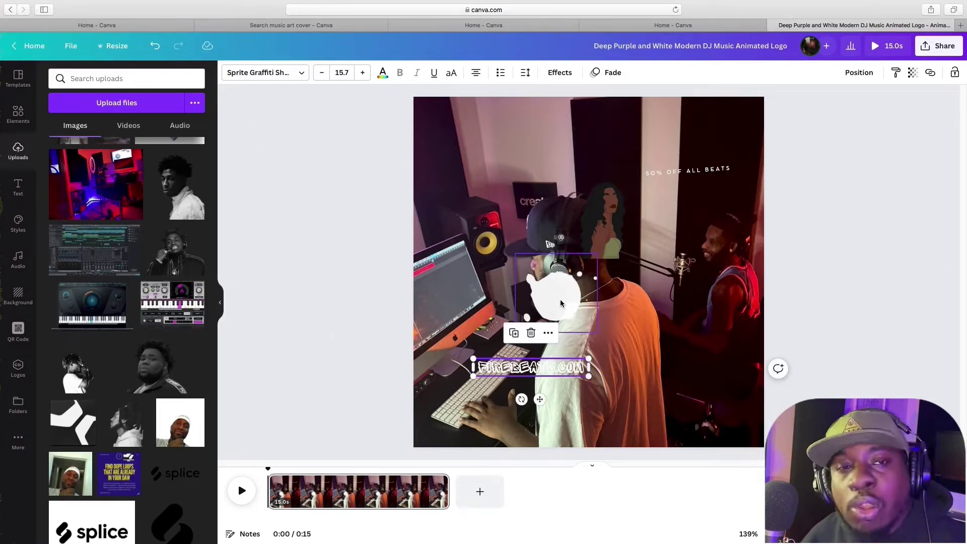
# Step: Resize the white splash to roughly 132 by 128 and drop it into the bottom-right corner
pyautogui.click(587, 318)
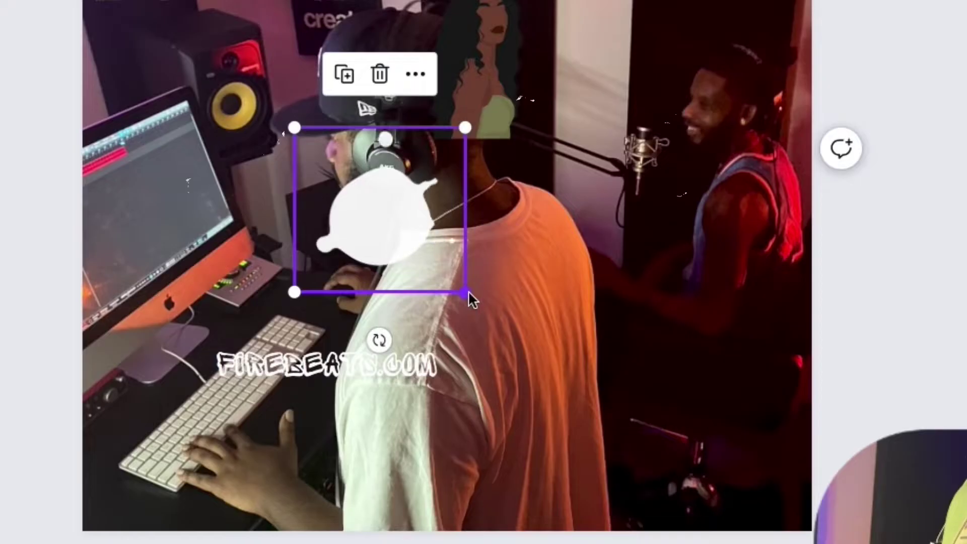
pyautogui.moveTo(599, 334); pyautogui.dragTo(643, 379)
pyautogui.moveTo(558, 385); pyautogui.dragTo(669, 489)
pyautogui.moveTo(598, 362); pyautogui.dragTo(513, 281)
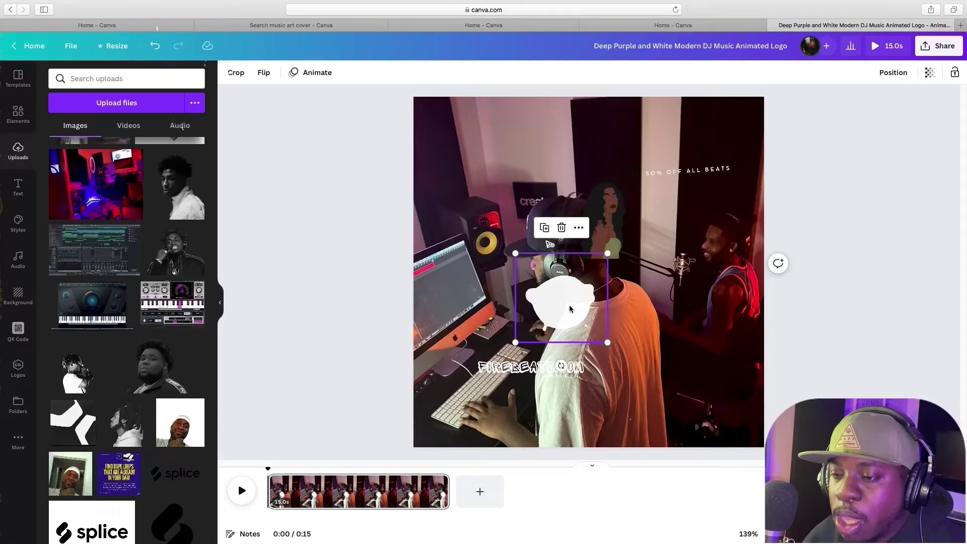
pyautogui.moveTo(569, 308); pyautogui.dragTo(621, 309)
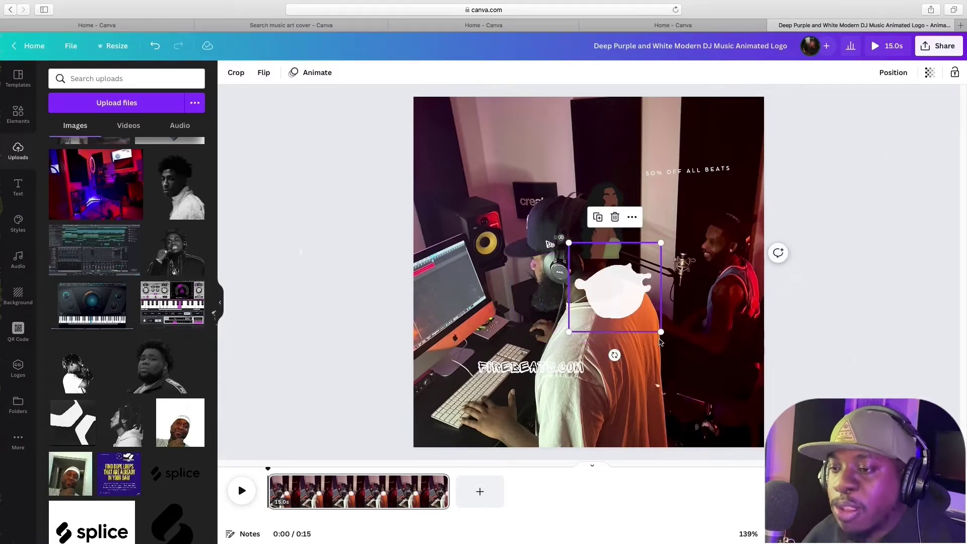
pyautogui.moveTo(661, 335); pyautogui.dragTo(636, 297)
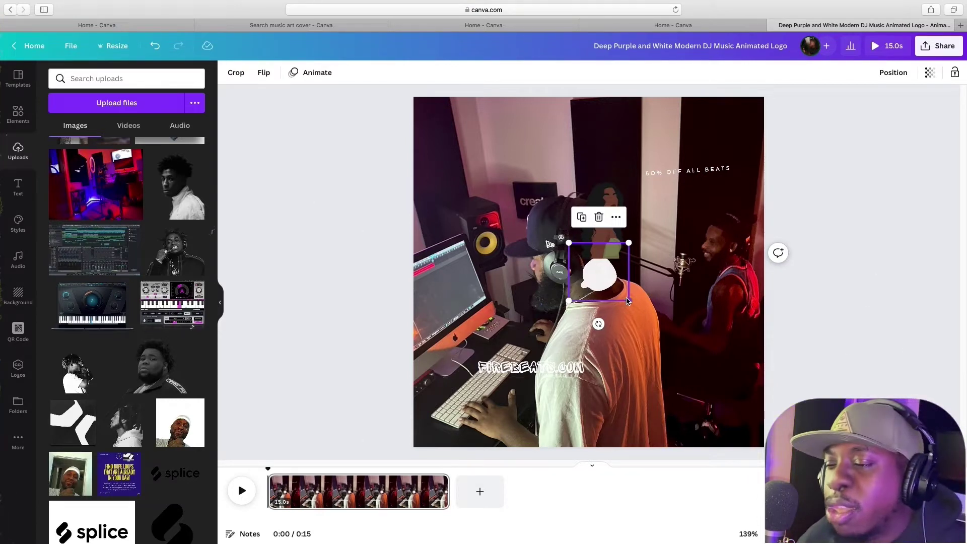
pyautogui.moveTo(630, 307); pyautogui.dragTo(642, 318)
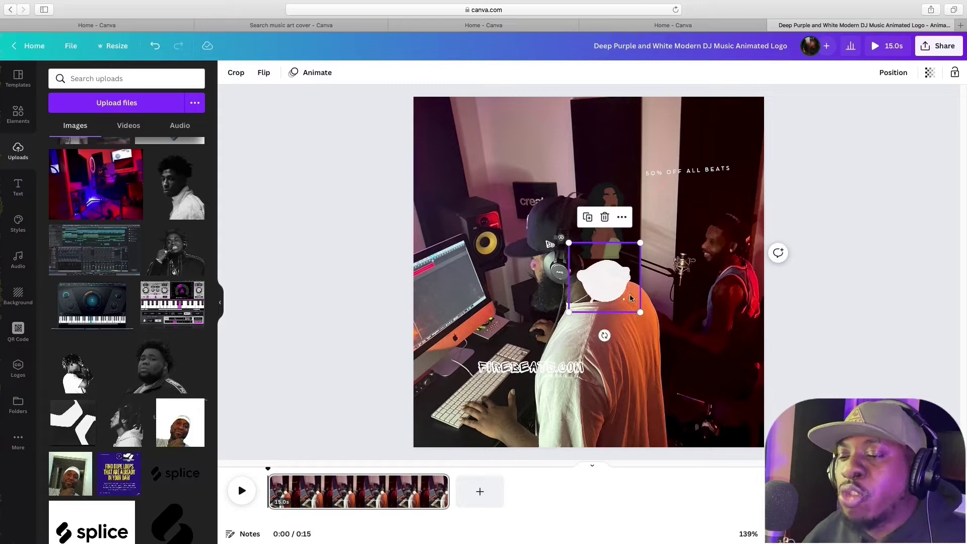
pyautogui.moveTo(607, 278); pyautogui.dragTo(707, 400)
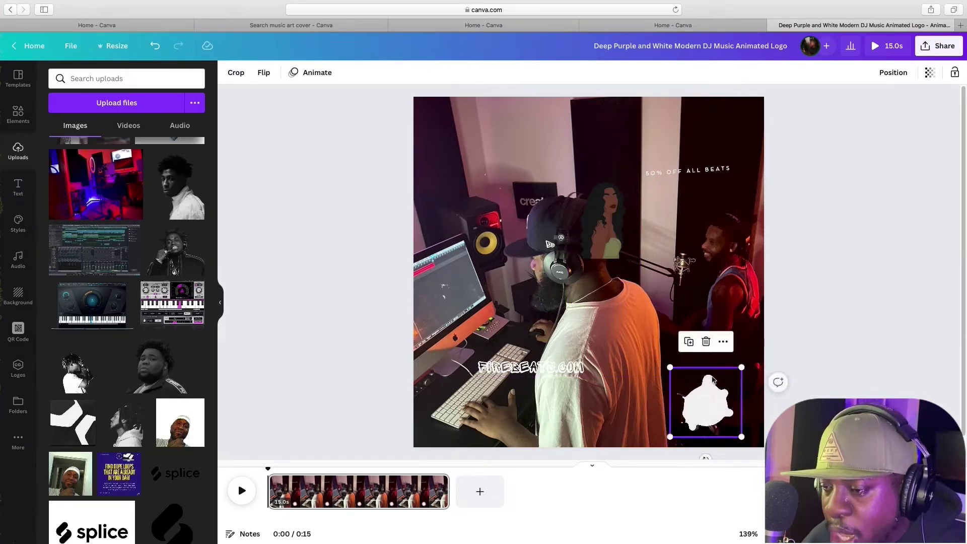
# Step: Move the cartoon woman onto the bottom-right splash and scale her down to fit it
pyautogui.click(613, 234)
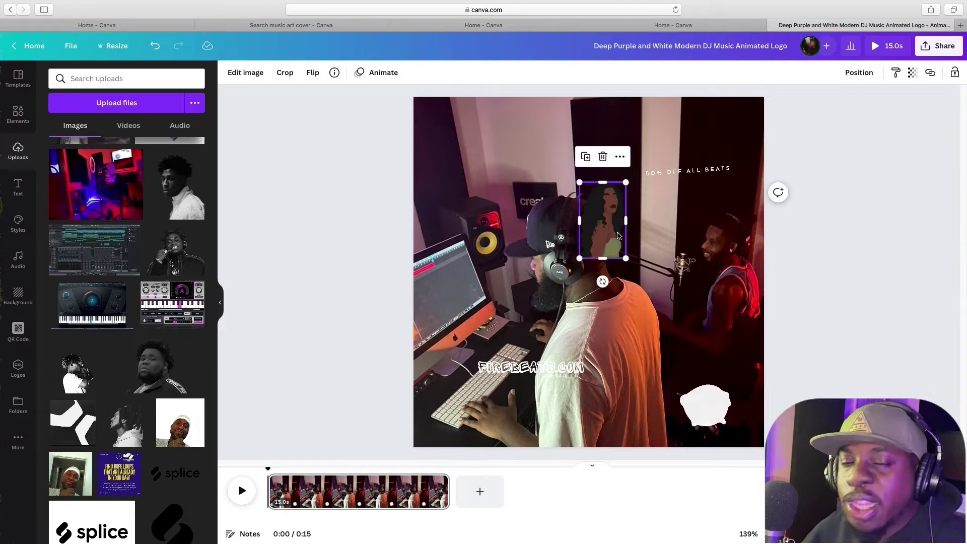
pyautogui.moveTo(611, 239); pyautogui.dragTo(669, 415)
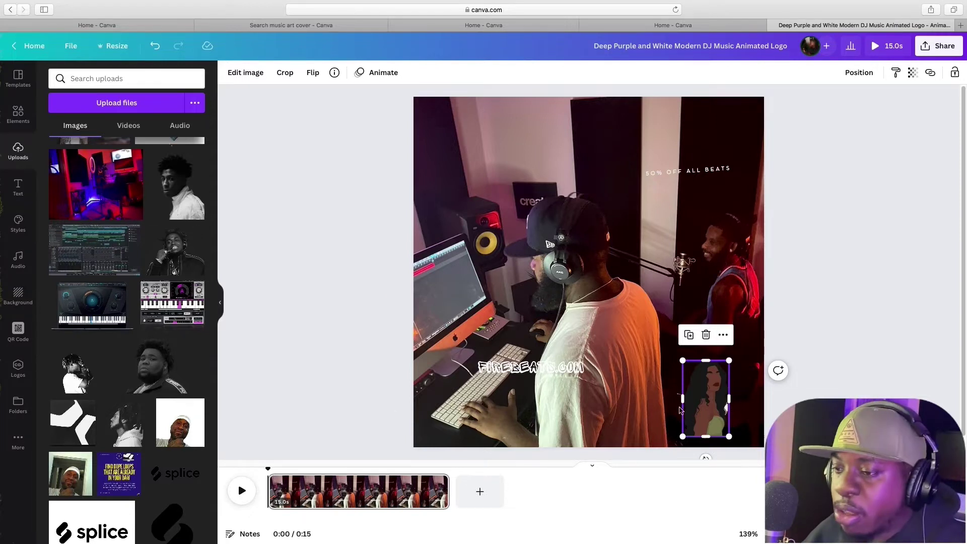
pyautogui.press('Escape')
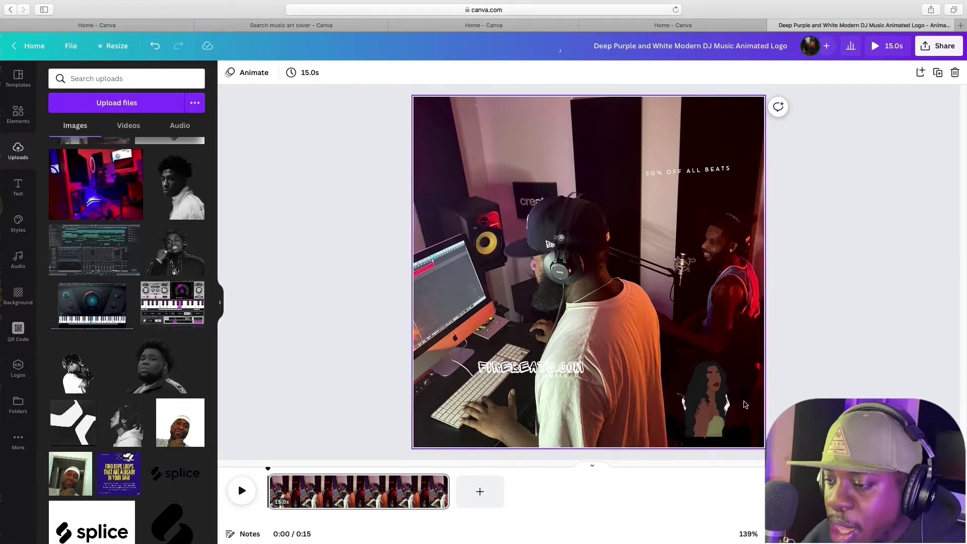
pyautogui.click(718, 415)
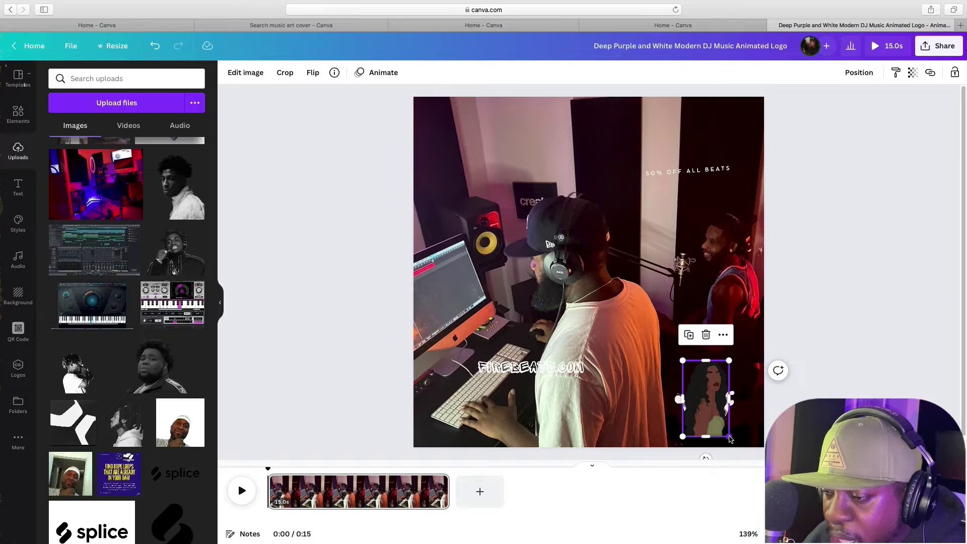
pyautogui.moveTo(730, 439); pyautogui.dragTo(712, 419)
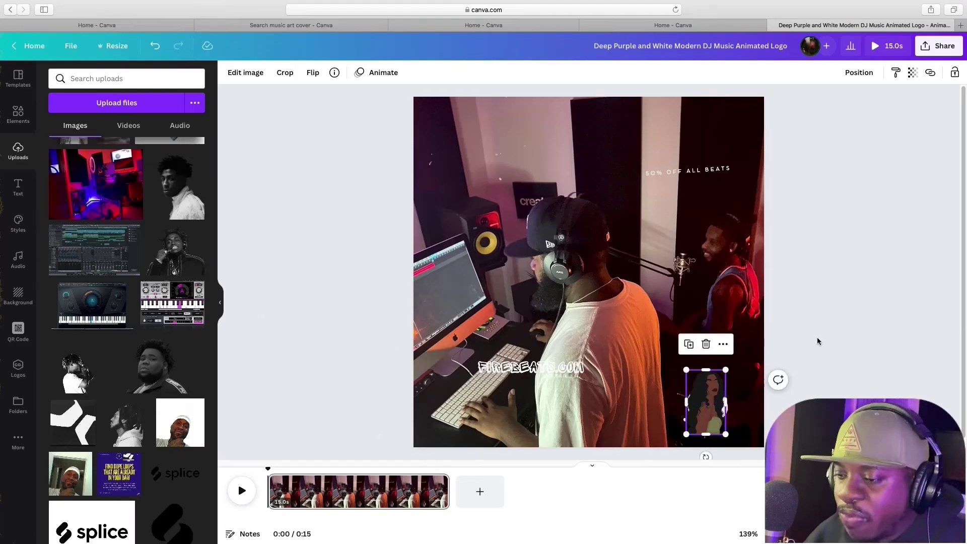
pyautogui.click(818, 341)
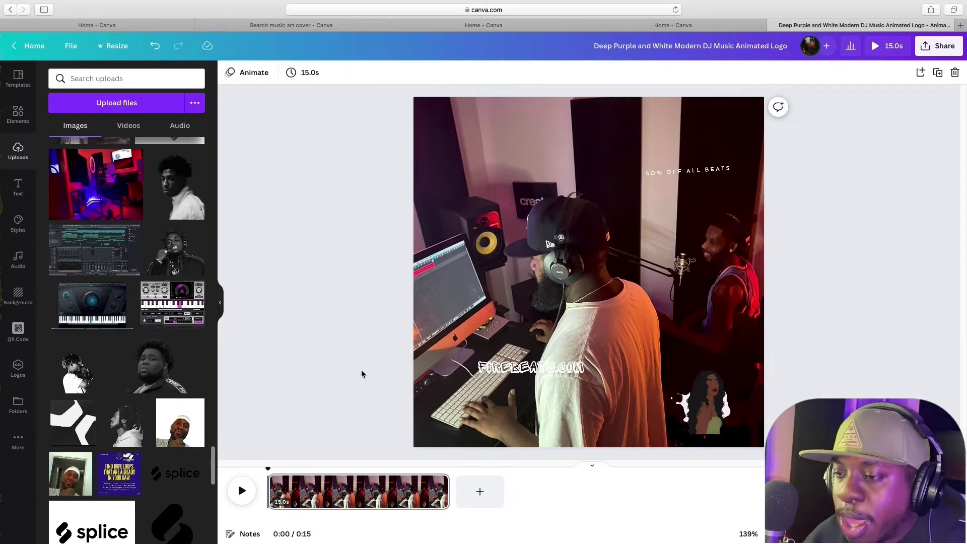
# Step: Move the graffiti text to the top, enlarge it, and retype it as R&B TRACKS.COM
pyautogui.click(566, 370)
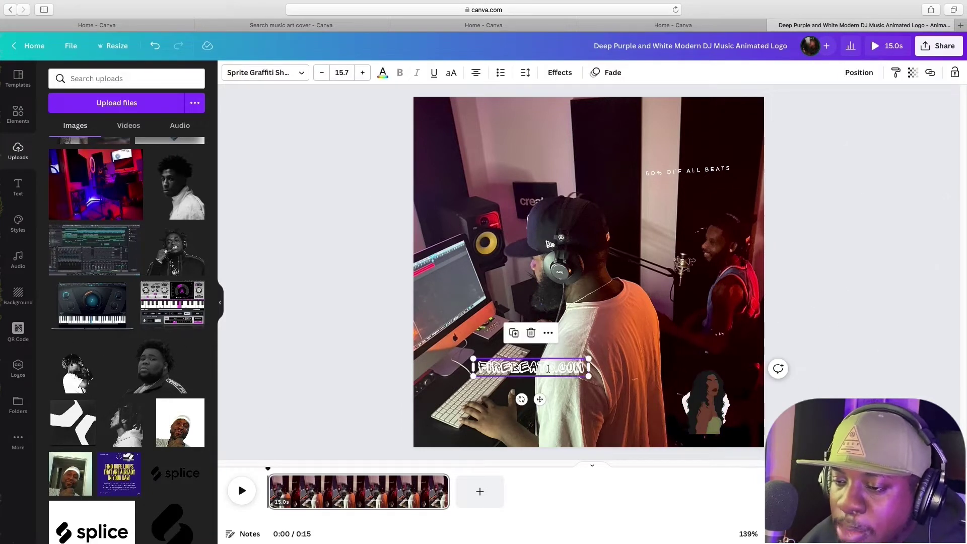
pyautogui.moveTo(566, 370); pyautogui.dragTo(635, 153)
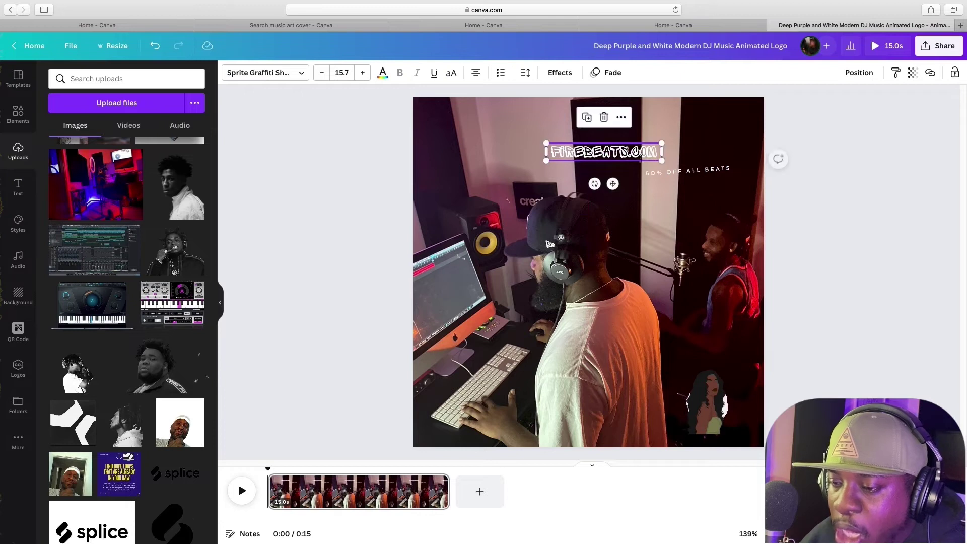
pyautogui.doubleClick(635, 154)
pyautogui.write('R&BBEATS')
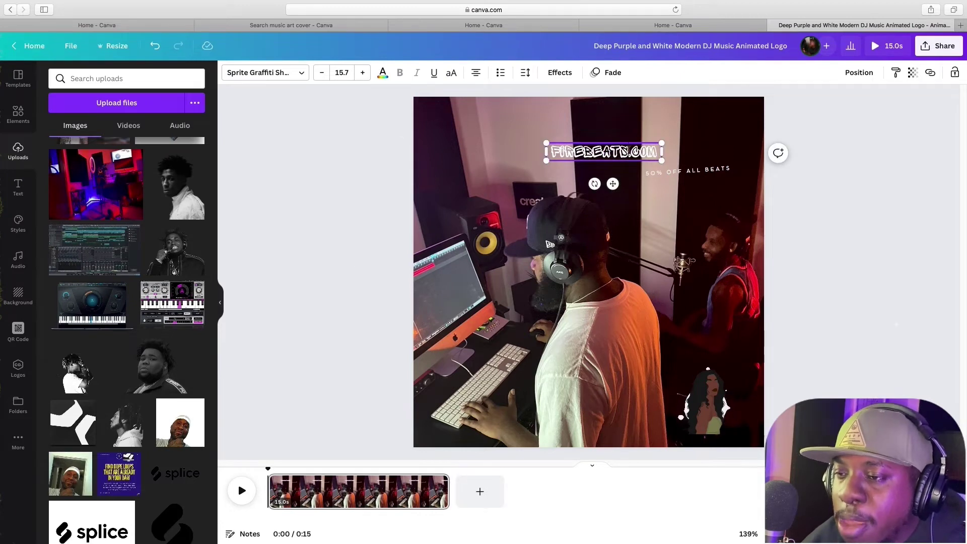
pyautogui.moveTo(661, 161); pyautogui.dragTo(692, 197)
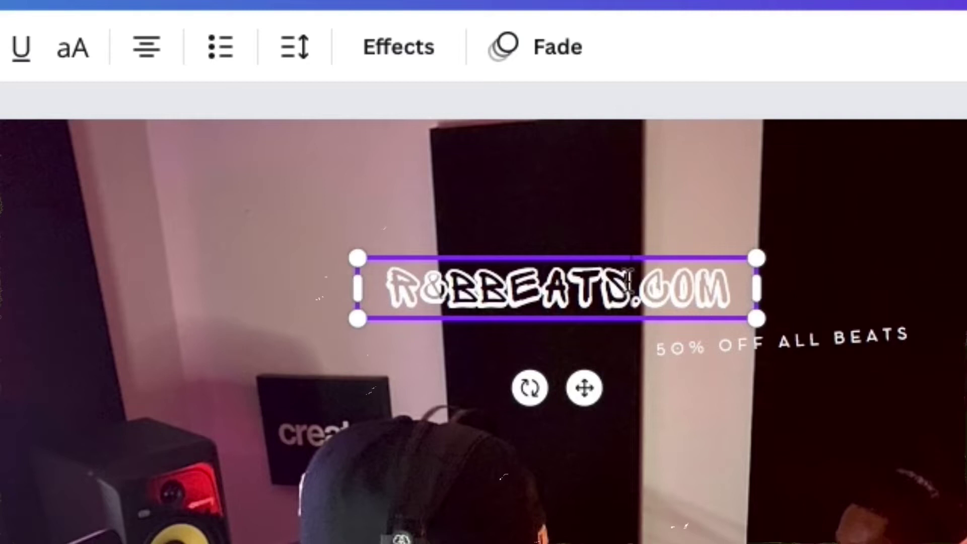
pyautogui.doubleClick(548, 291)
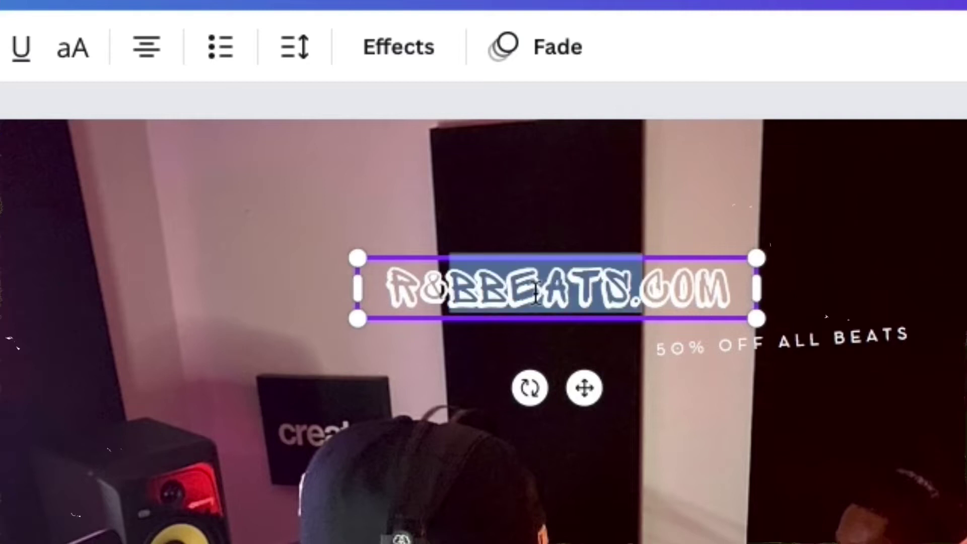
pyautogui.press('BackSpace')
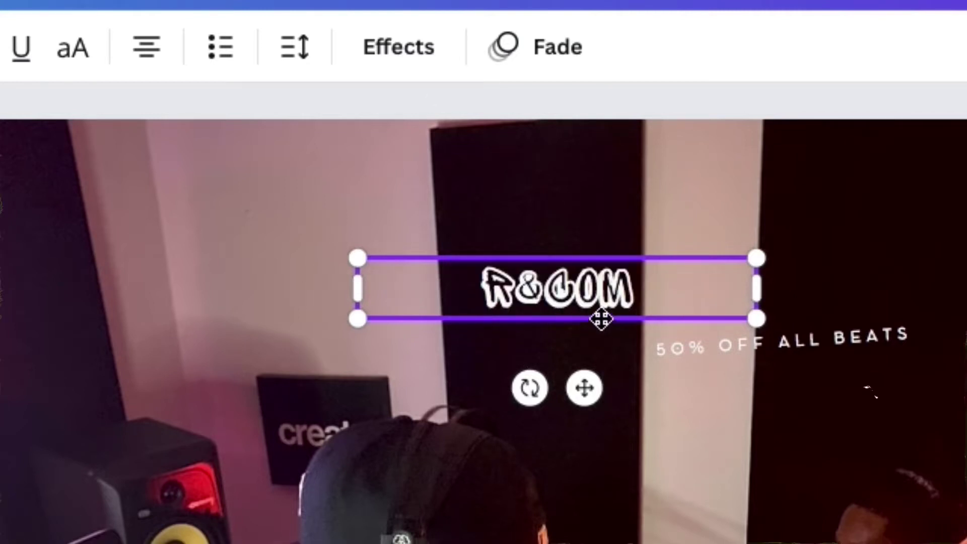
pyautogui.write('B TRACK')
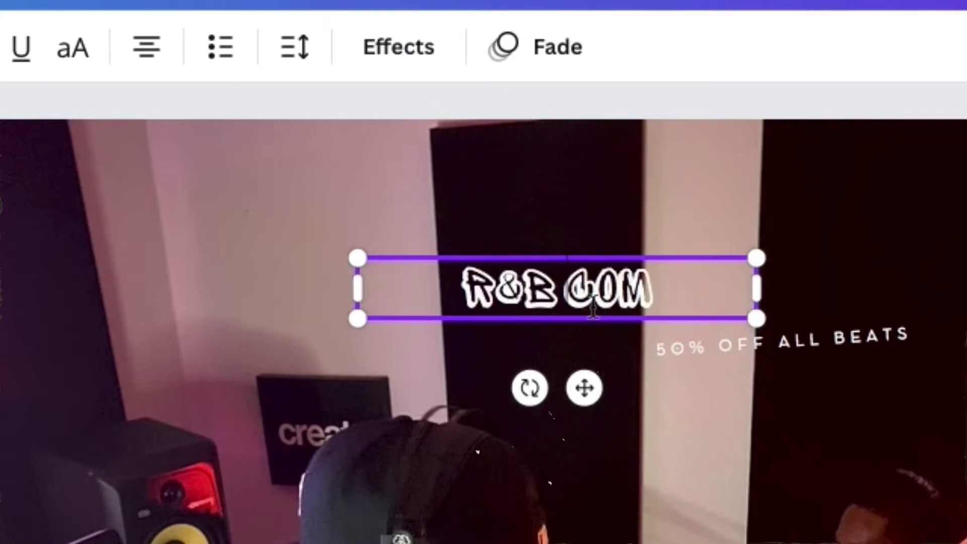
pyautogui.write('S')
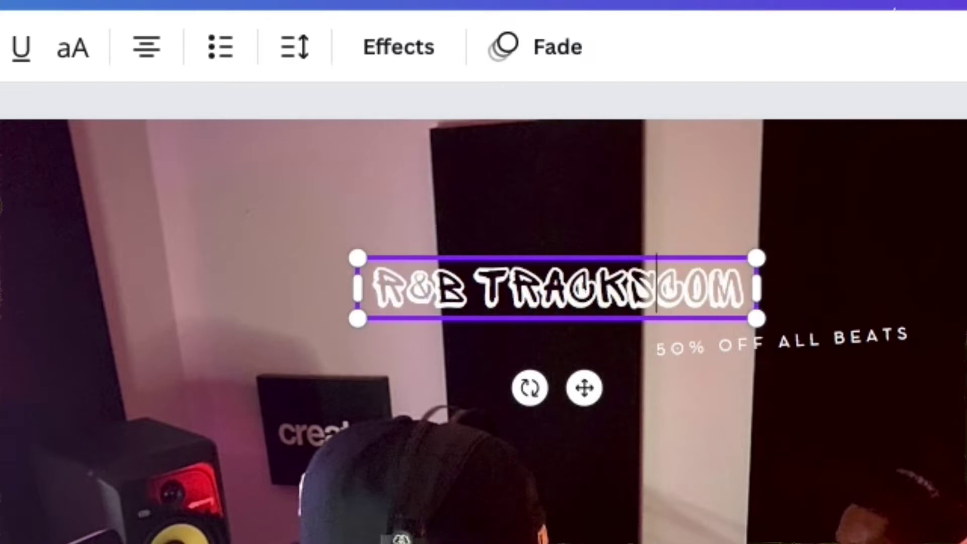
pyautogui.write('.')
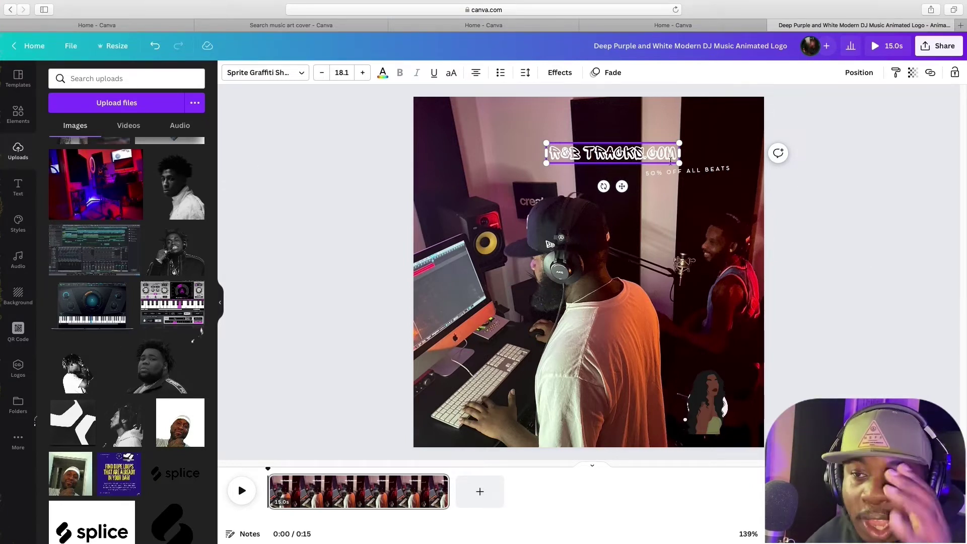
# Step: Shrink the R&B TRACKS.COM text to size 14.3 and place it bottom-right beneath the woman
pyautogui.moveTo(679, 162); pyautogui.dragTo(657, 160)
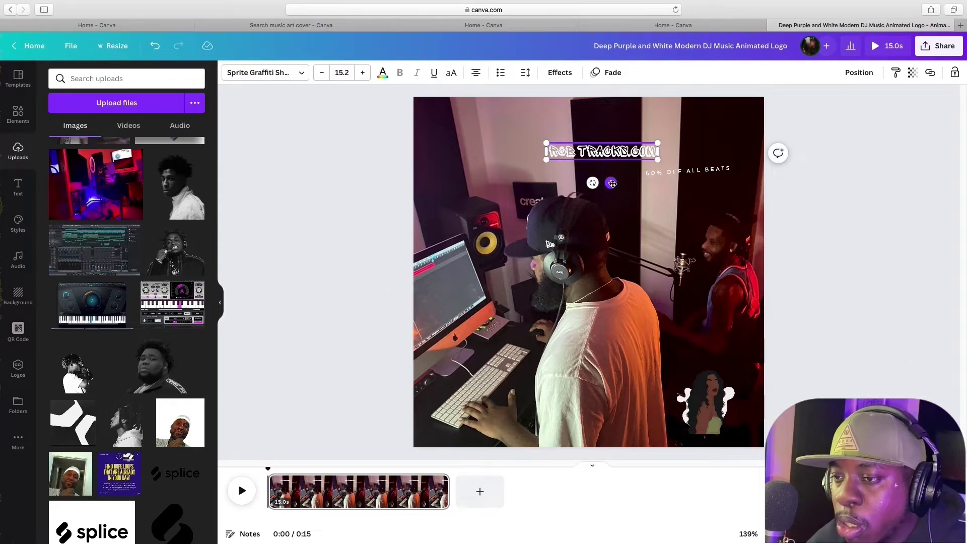
pyautogui.moveTo(610, 182); pyautogui.dragTo(716, 470)
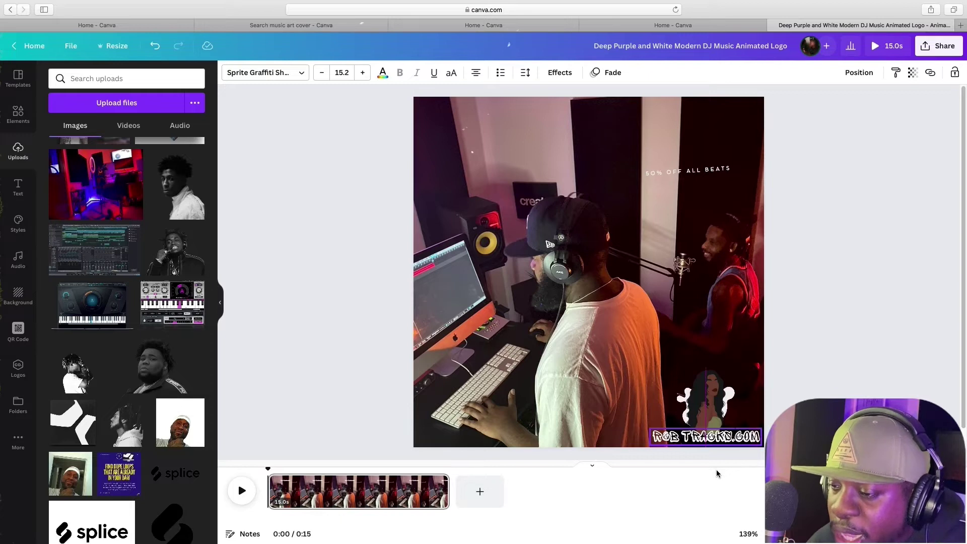
pyautogui.moveTo(716, 469); pyautogui.dragTo(715, 469)
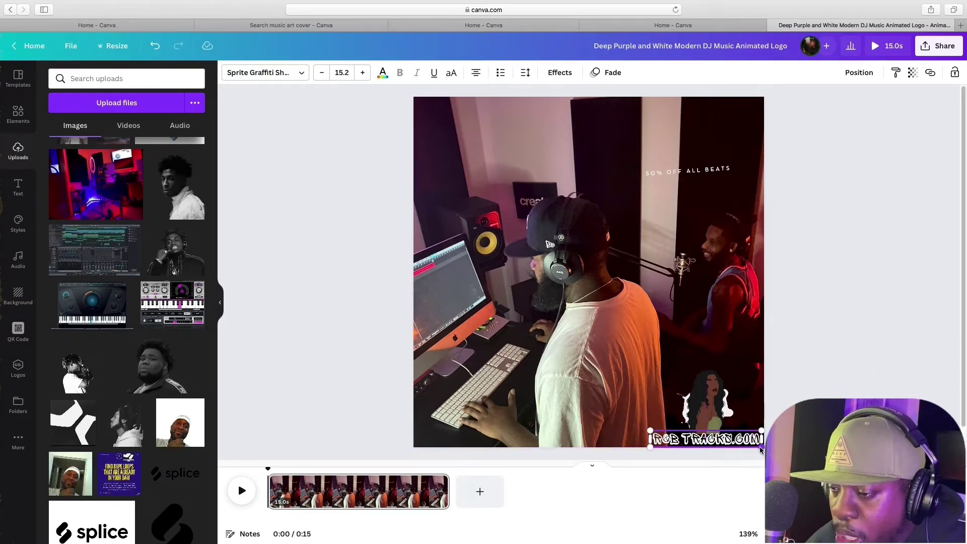
pyautogui.moveTo(758, 446); pyautogui.dragTo(746, 440)
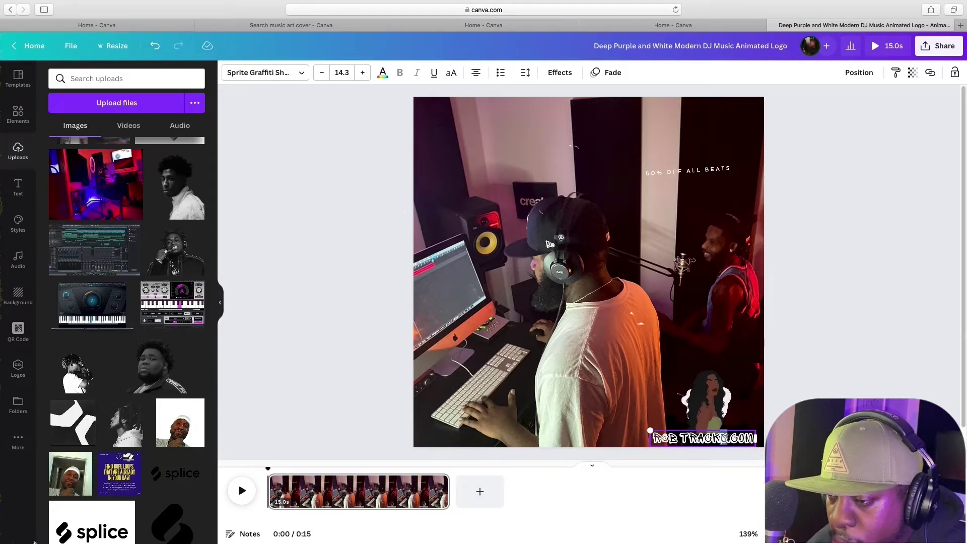
pyautogui.press('Escape')
pyautogui.click(723, 439)
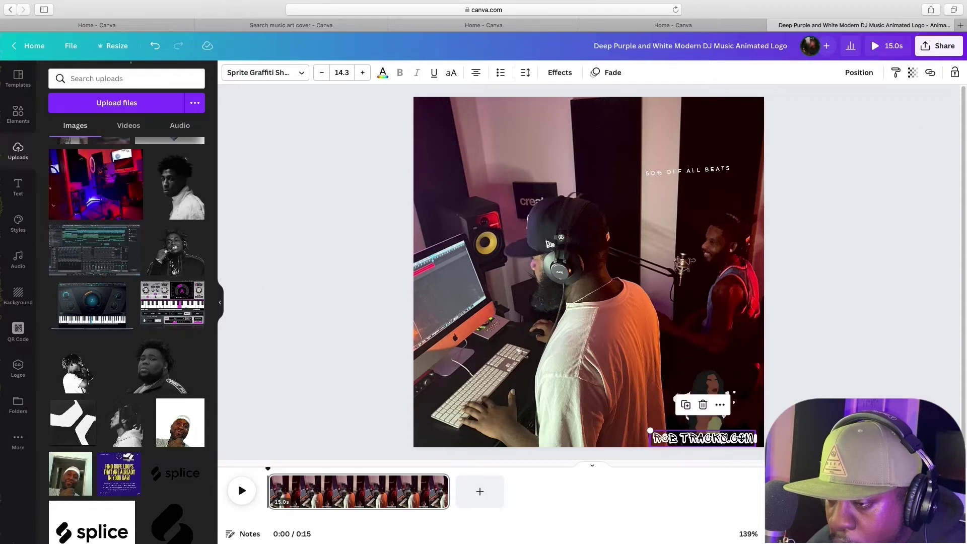
pyautogui.moveTo(736, 437); pyautogui.dragTo(740, 439)
pyautogui.press('Escape')
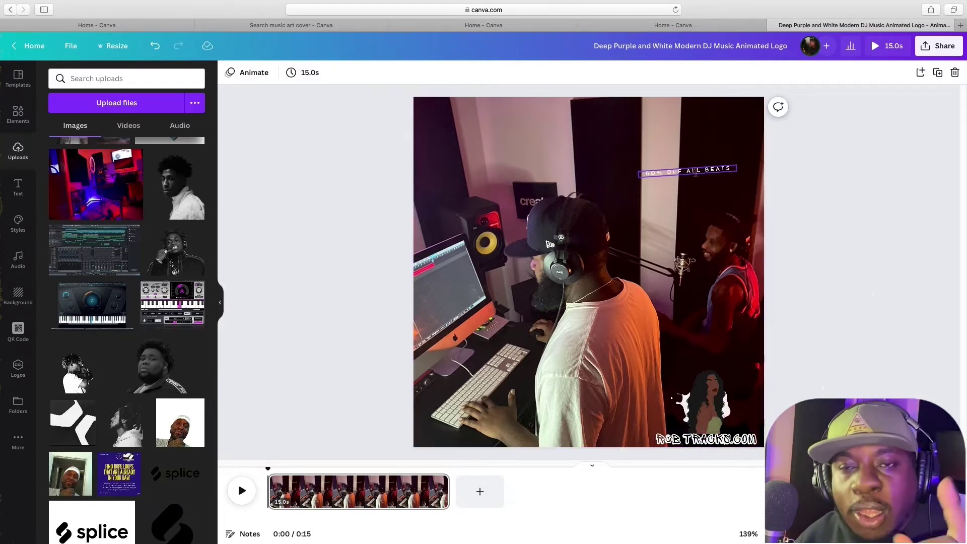
# Step: Shrink the 50% OFF ALL BEATS text, rotate it vertical, and move it to the lower right
pyautogui.click(713, 178)
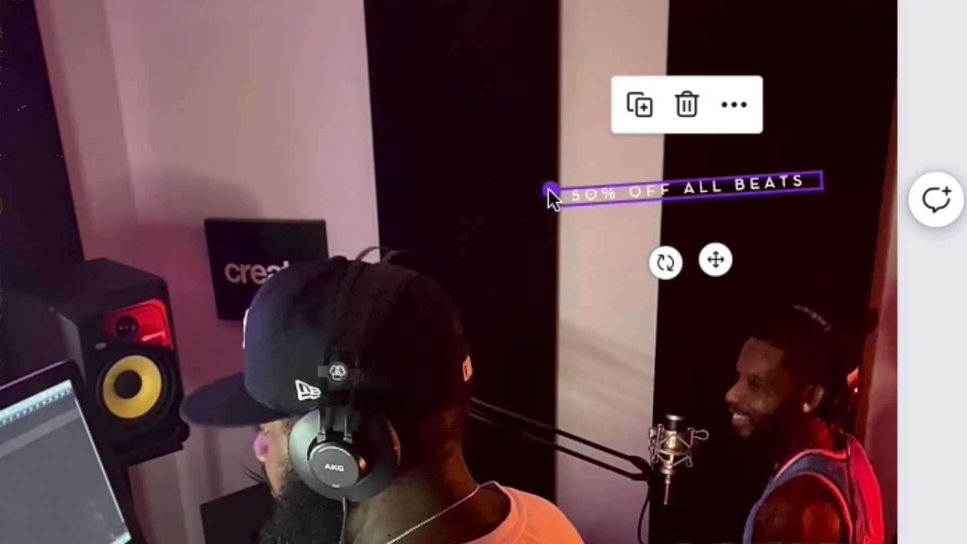
pyautogui.moveTo(637, 171); pyautogui.dragTo(516, 146)
pyautogui.moveTo(247, 129); pyautogui.dragTo(247, 130)
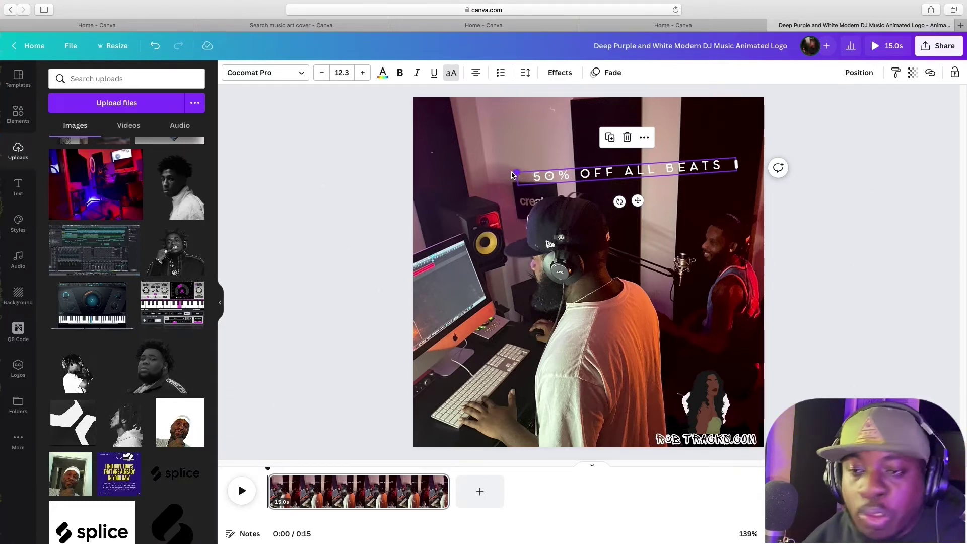
pyautogui.moveTo(516, 172); pyautogui.dragTo(626, 180)
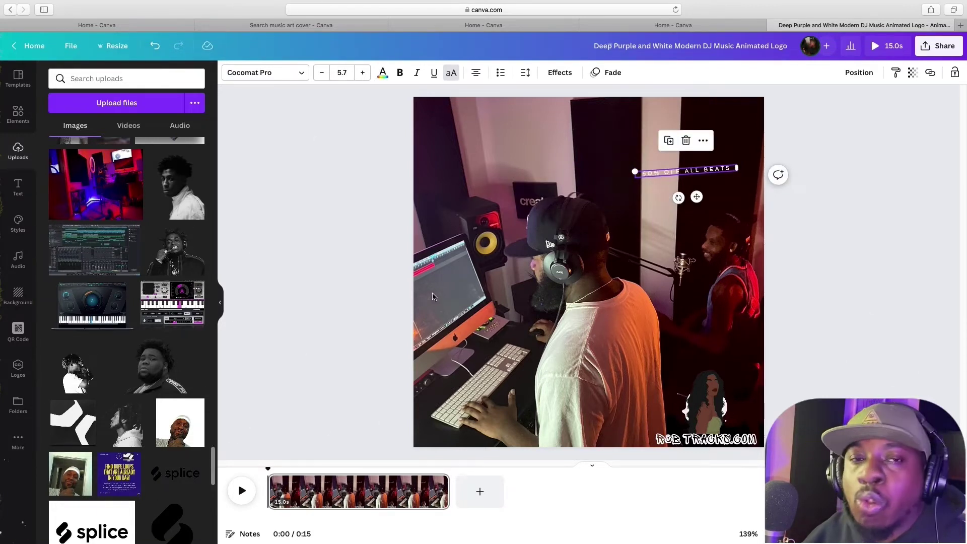
pyautogui.moveTo(683, 200); pyautogui.dragTo(761, 185)
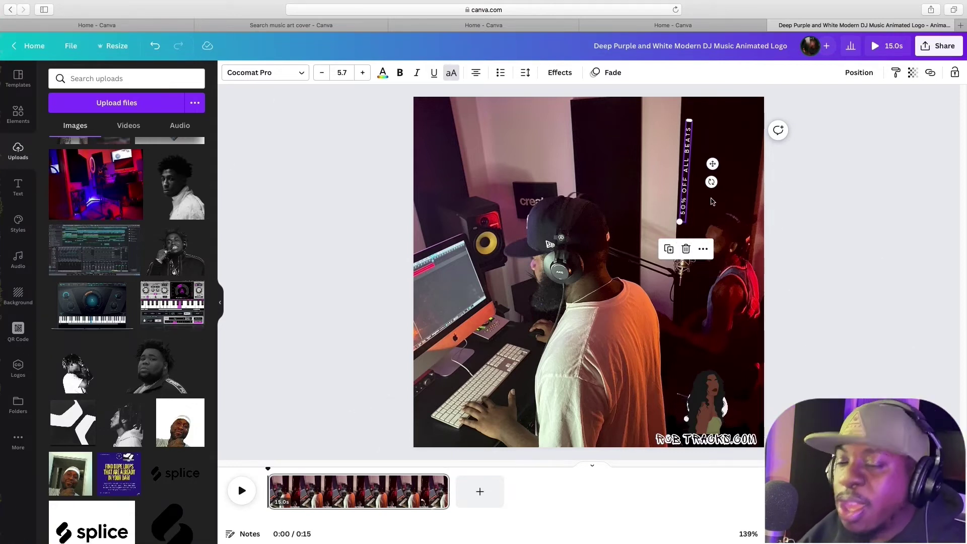
pyautogui.moveTo(712, 164); pyautogui.dragTo(753, 357)
# Step: Push the vertical 50% OFF ALL BEATS text flush against the right edge beside the woman
pyautogui.moveTo(762, 357); pyautogui.dragTo(779, 371)
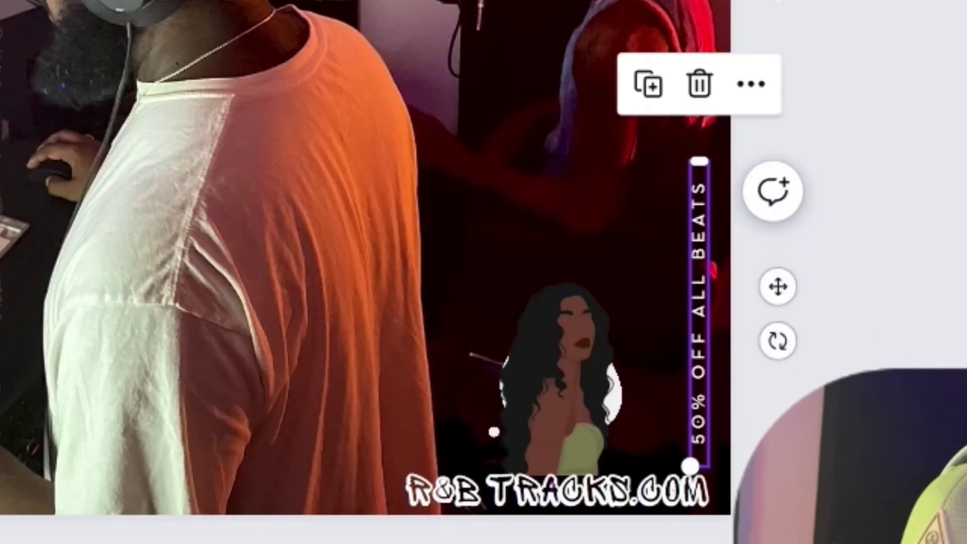
pyautogui.press('Escape')
pyautogui.click(692, 267)
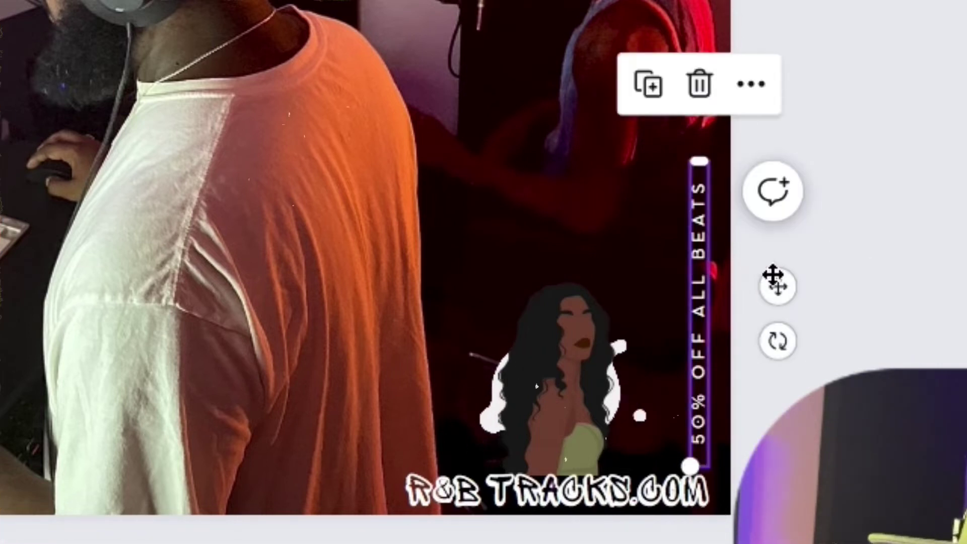
pyautogui.moveTo(777, 287); pyautogui.dragTo(788, 322)
pyautogui.click(949, 86)
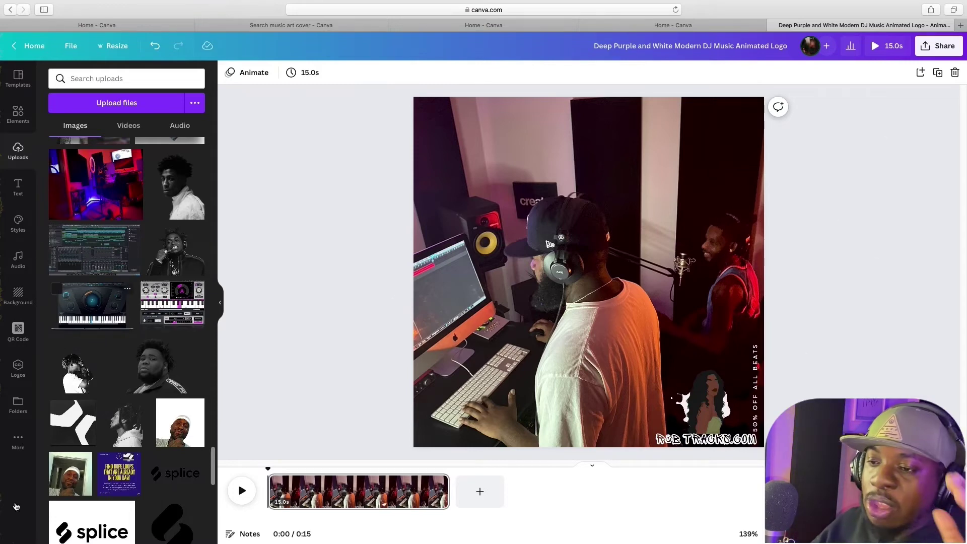
# Step: Replace the background with the red studio photo from the uploaded images
pyautogui.scroll(-2, 92, 330)
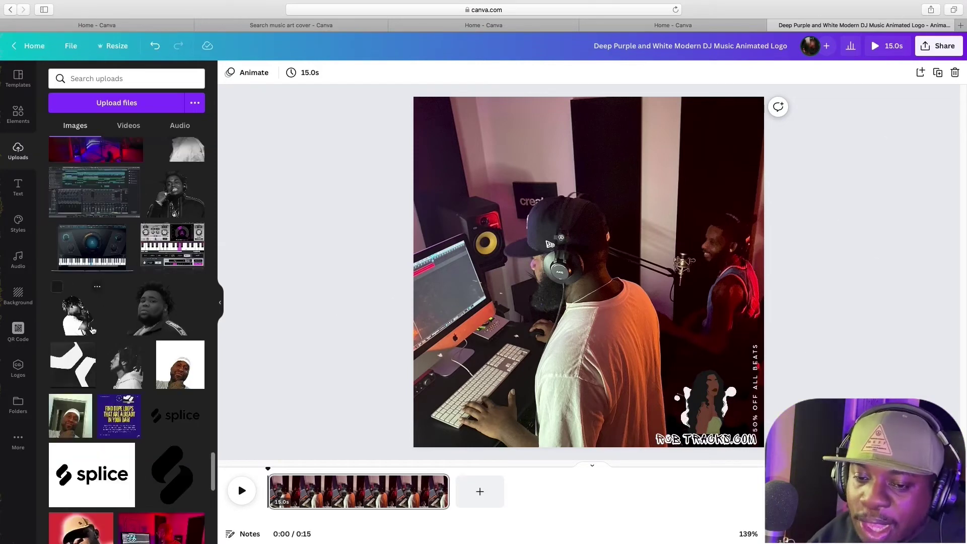
pyautogui.scroll(-8, 126, 353)
pyautogui.moveTo(164, 304); pyautogui.dragTo(572, 227)
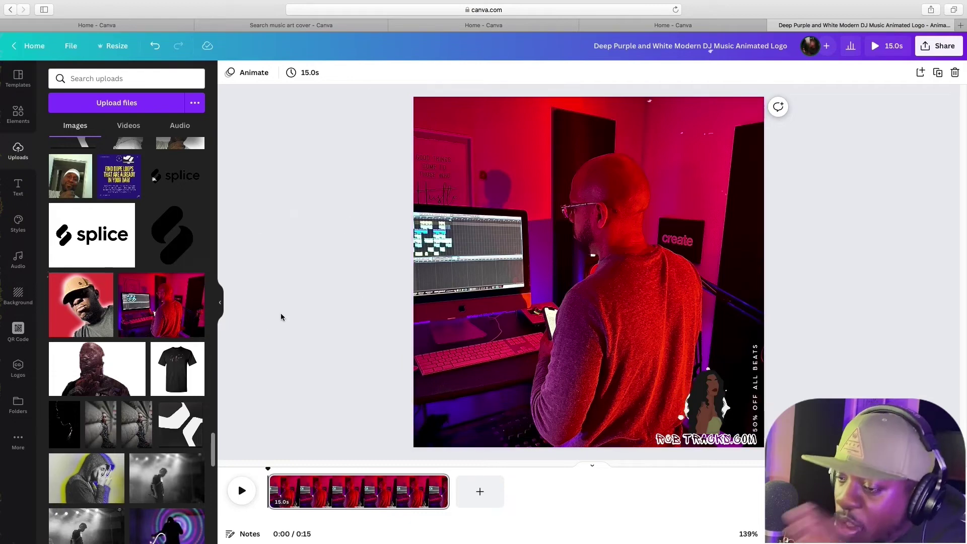
# Step: Swap the background again for the blurred purple studio photo
pyautogui.scroll(10, 124, 362)
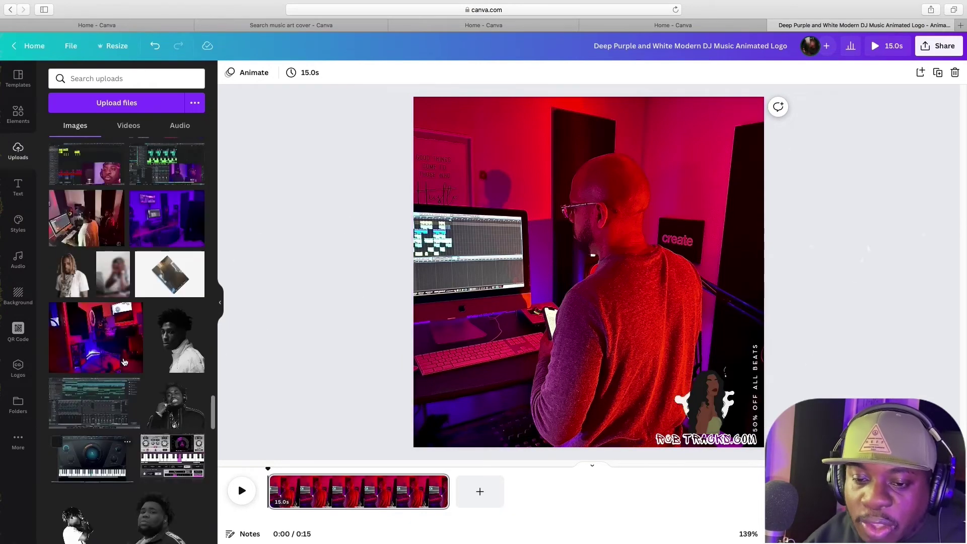
pyautogui.scroll(10, 125, 362)
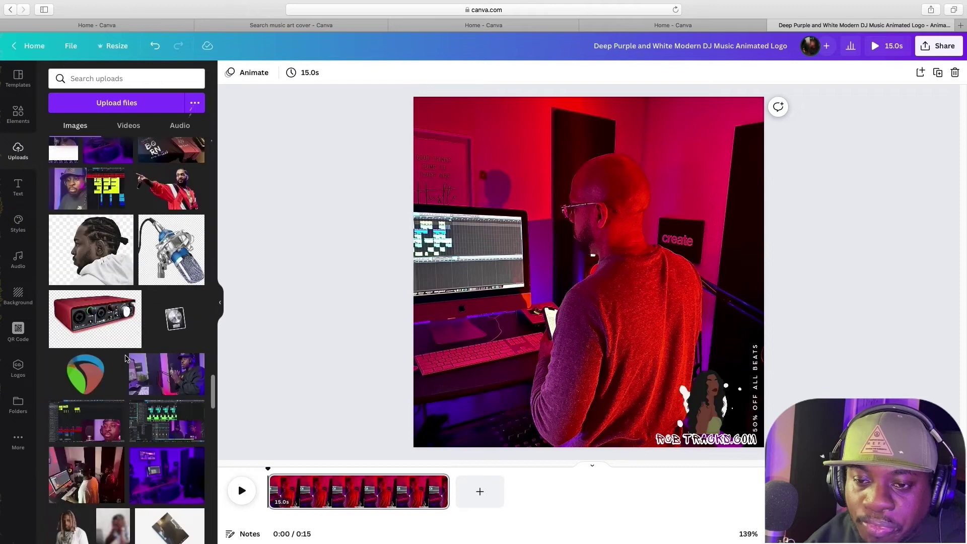
pyautogui.scroll(5, 125, 358)
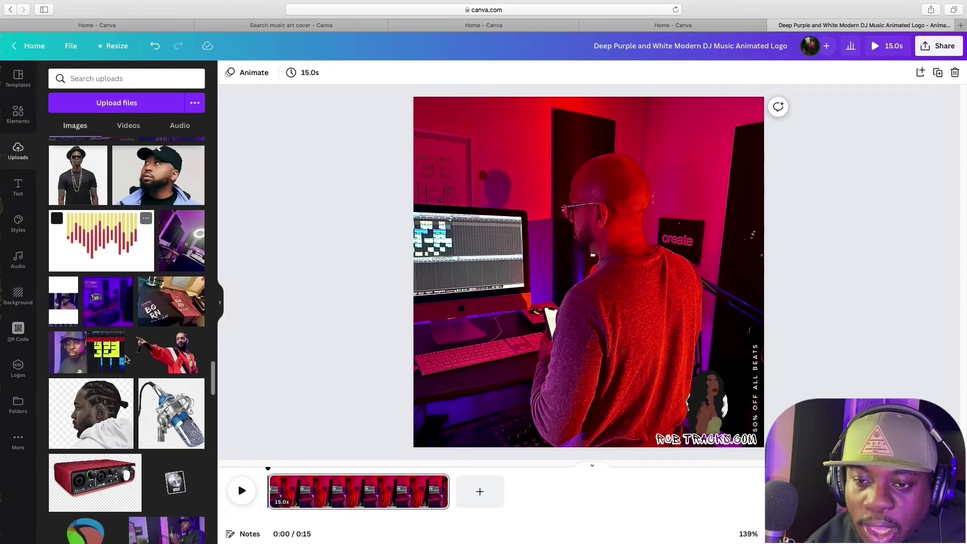
pyautogui.moveTo(121, 309); pyautogui.dragTo(424, 265)
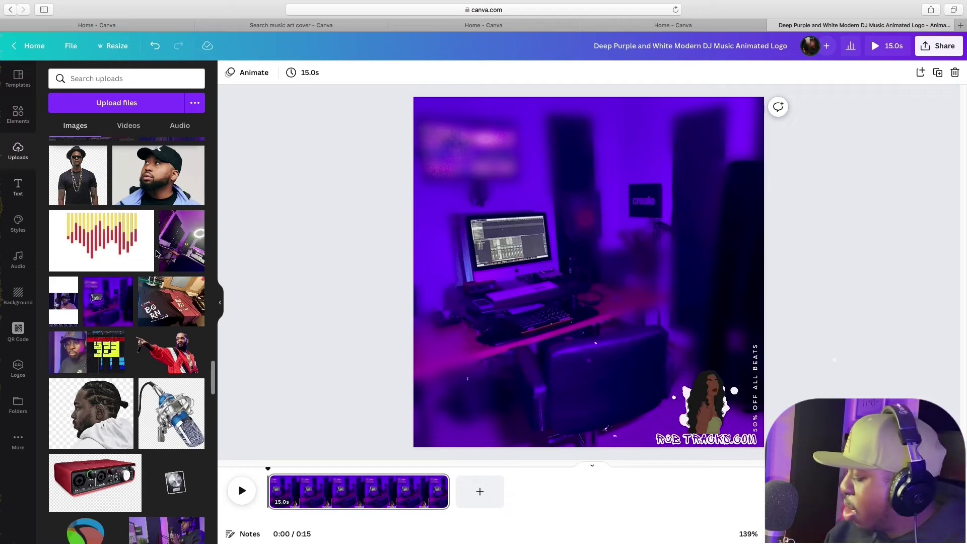
# Step: Try the purple ring-light studio photo, then use the blue-lit portrait of the man in a cap
pyautogui.scroll(3, 157, 254)
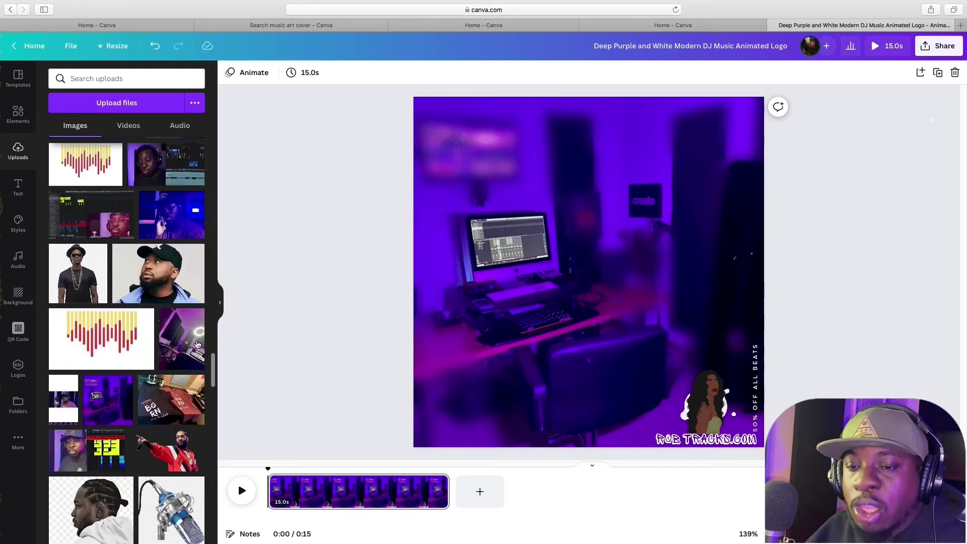
pyautogui.moveTo(197, 343)
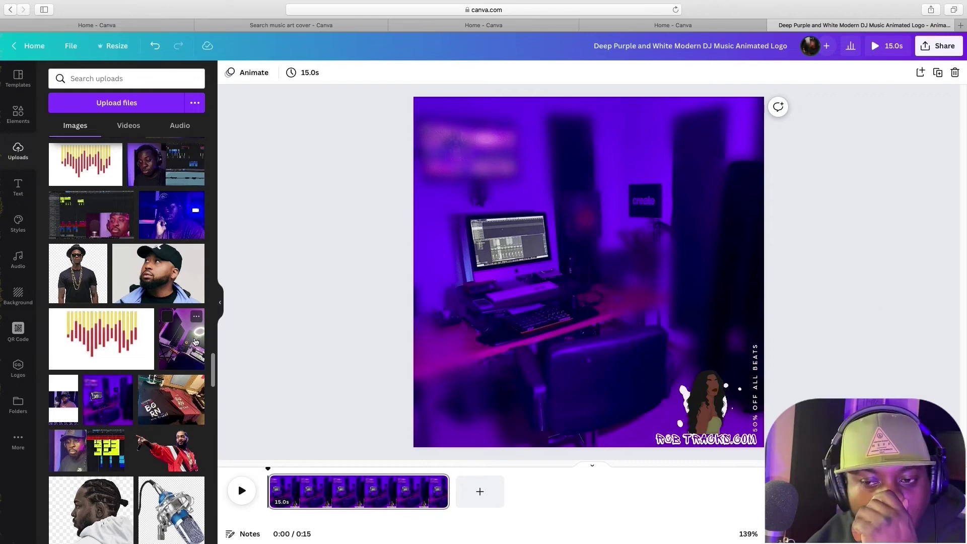
pyautogui.moveTo(189, 340); pyautogui.dragTo(422, 261)
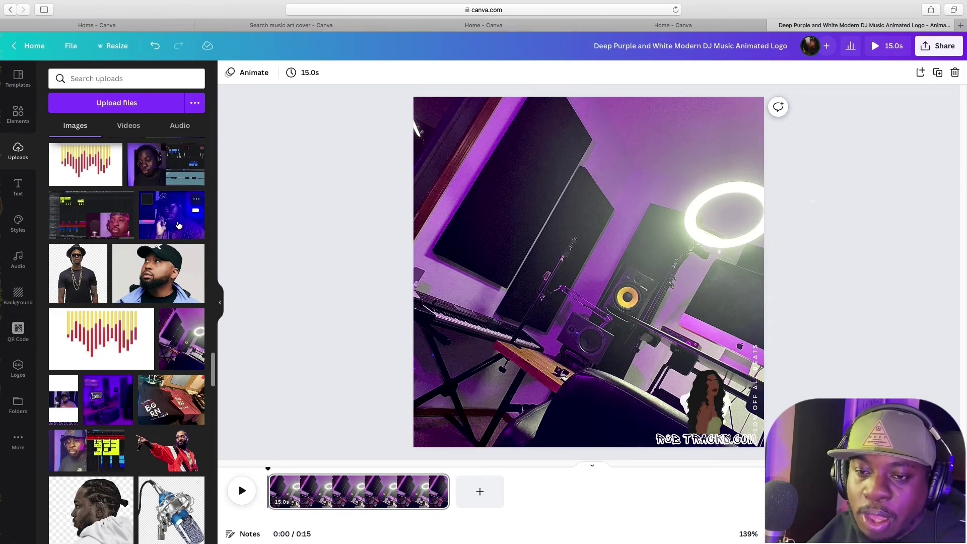
pyautogui.moveTo(179, 225); pyautogui.dragTo(424, 221)
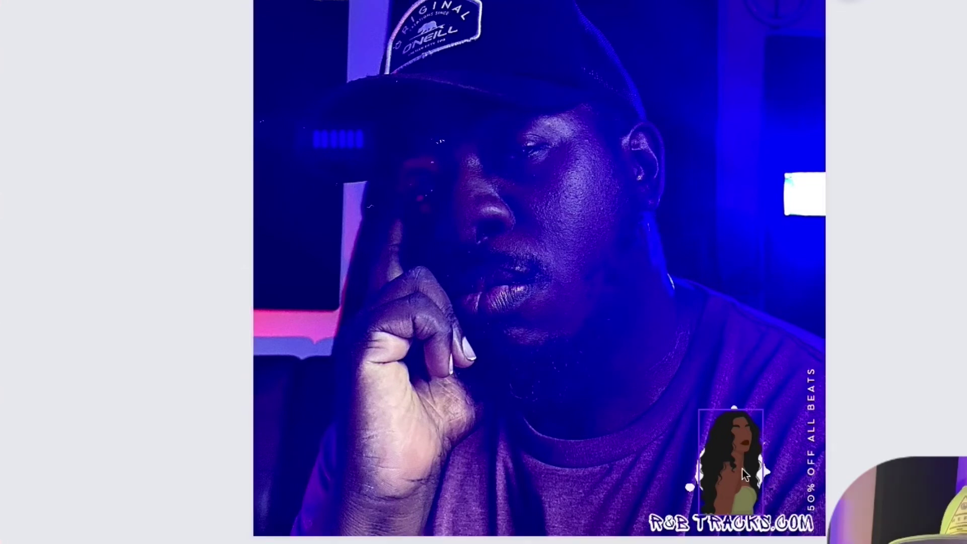